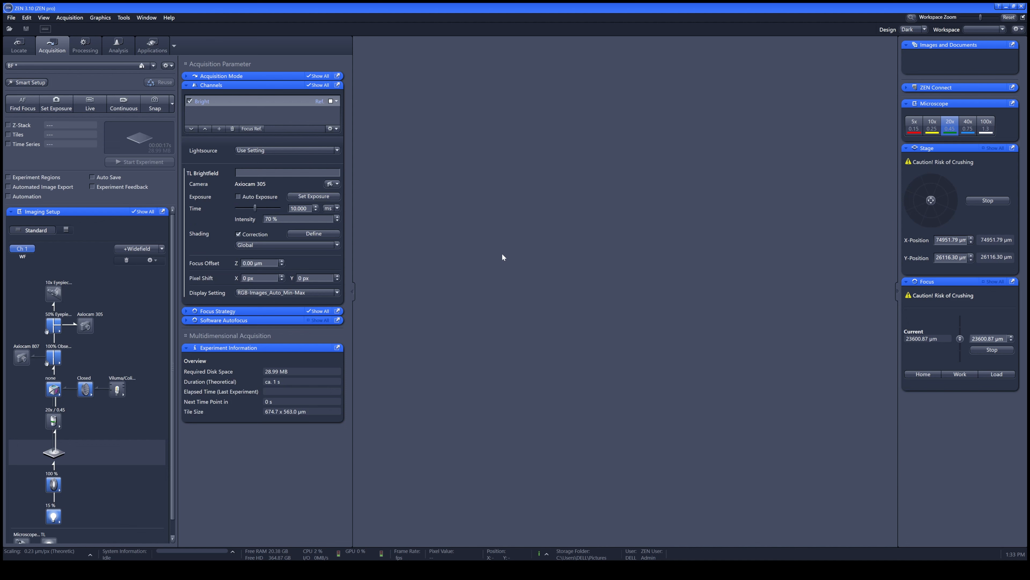
Set the brightfield exposure time to 15 ms while viewing the sample live, and snap an image
click(91, 103)
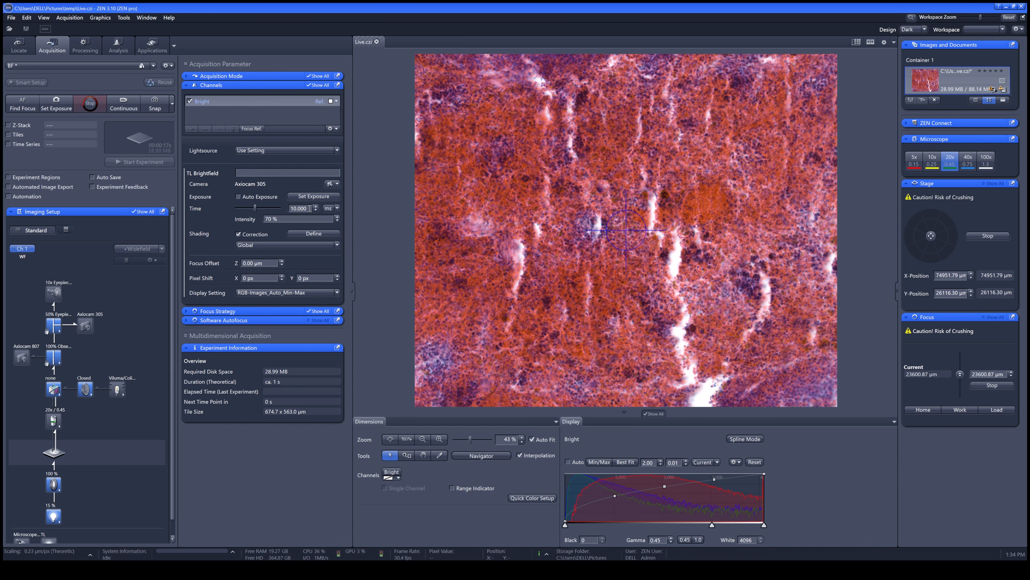
text(15)
key(Return)
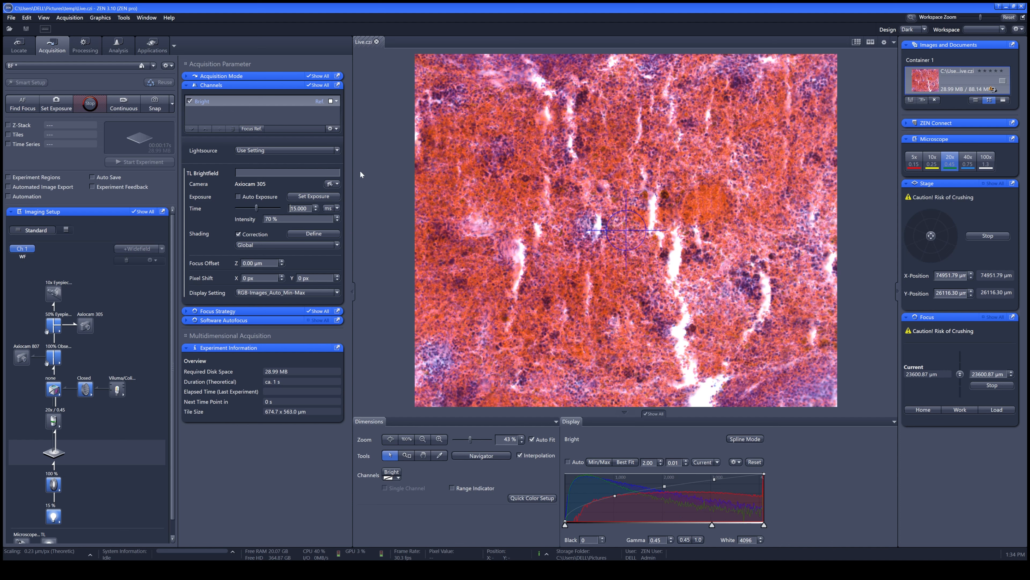
click(91, 105)
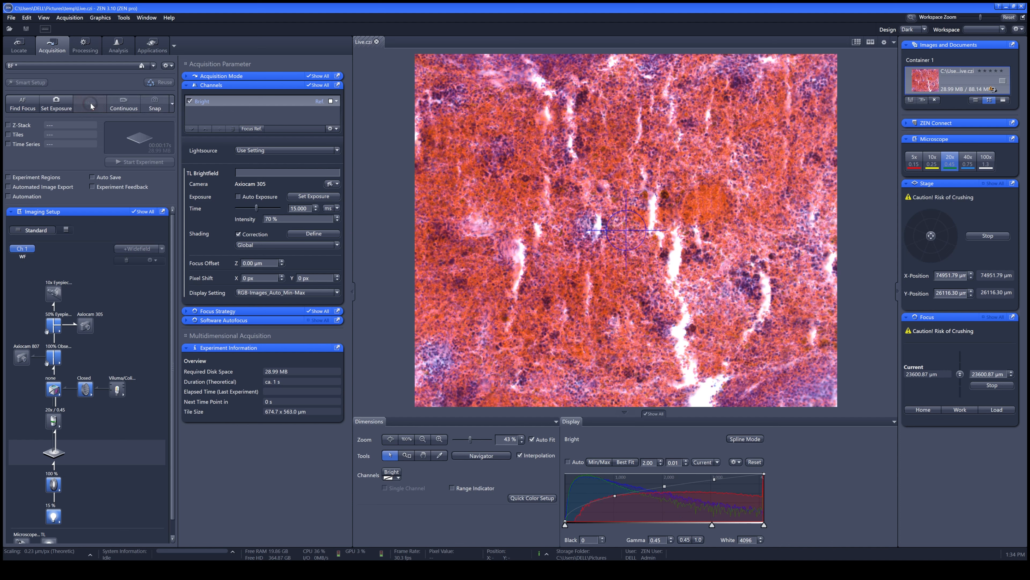
click(156, 107)
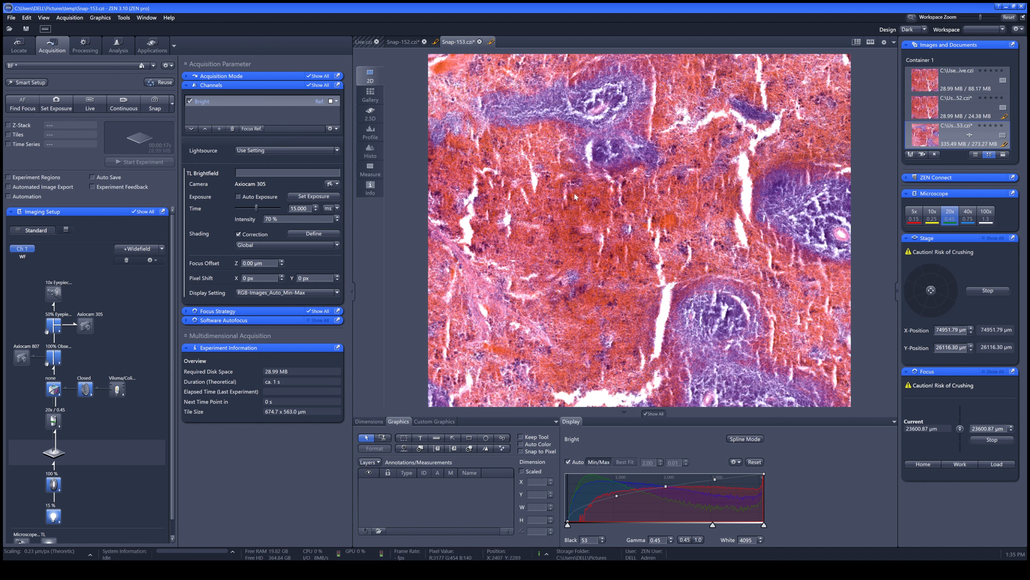
Stitch the Snap-153 image into a new output with fused tiles, and reset the display curve of the stitched result
scroll(566, 197, up, 5)
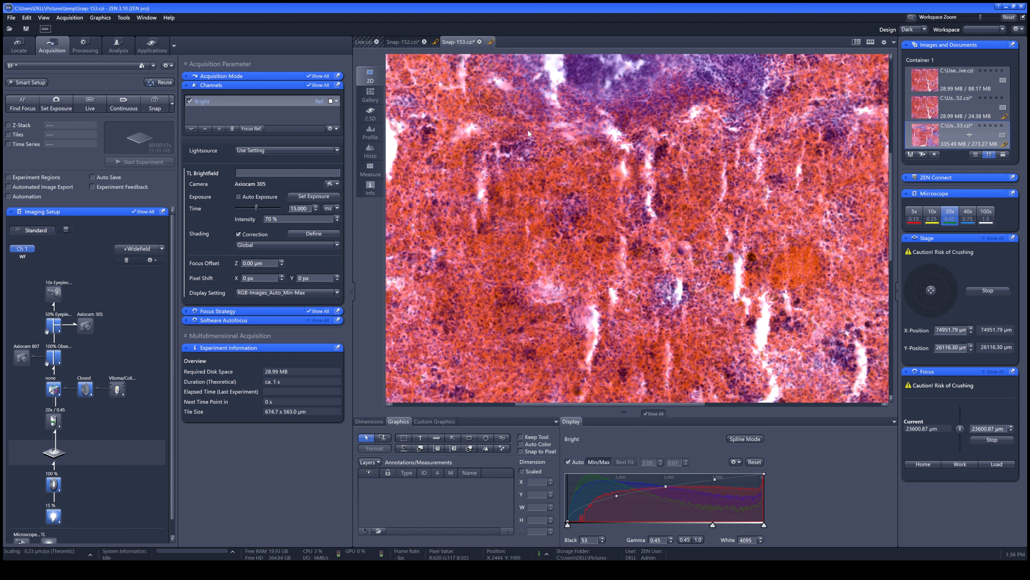
click(87, 49)
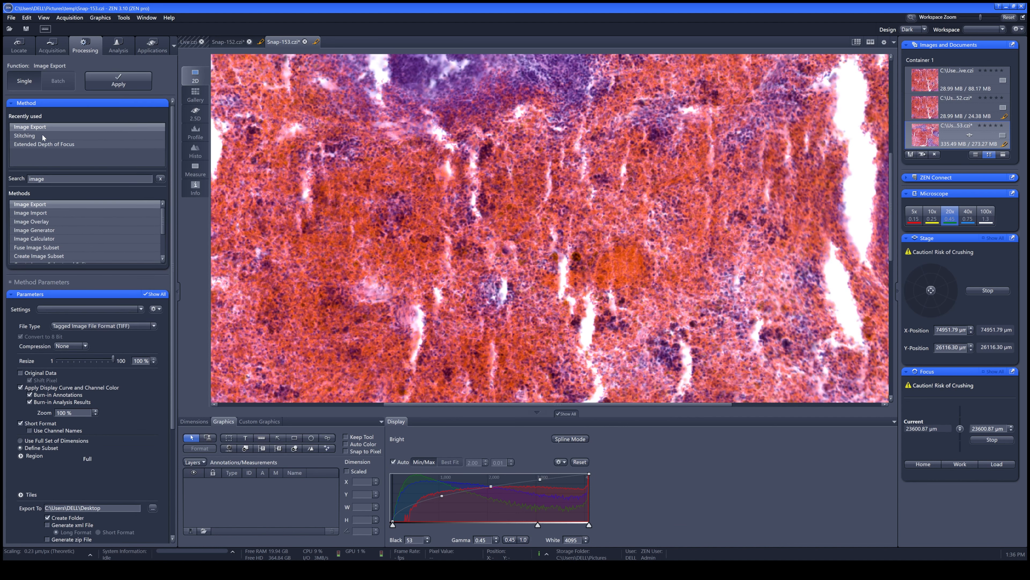
click(42, 135)
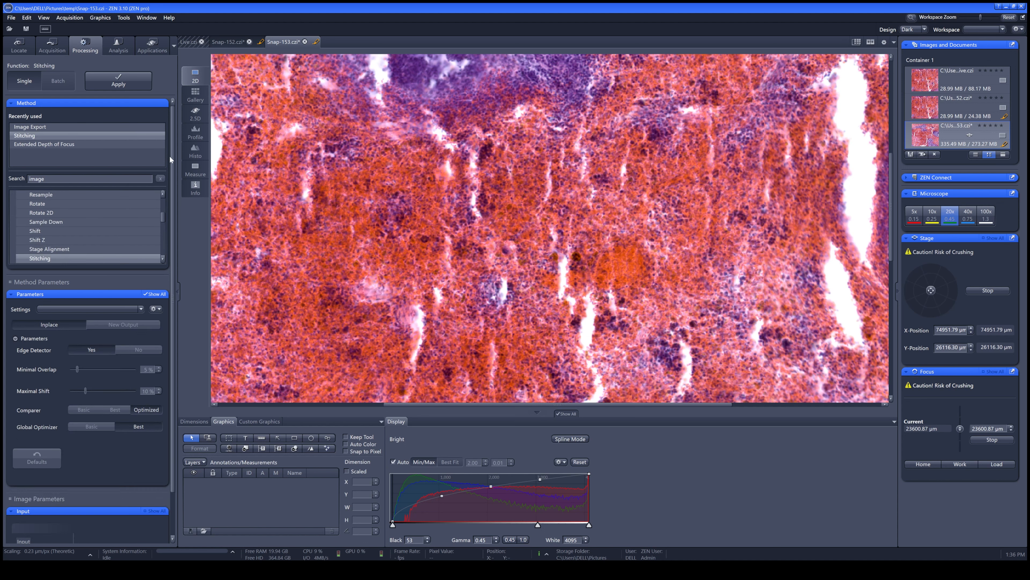
drag(172, 156, 170, 195)
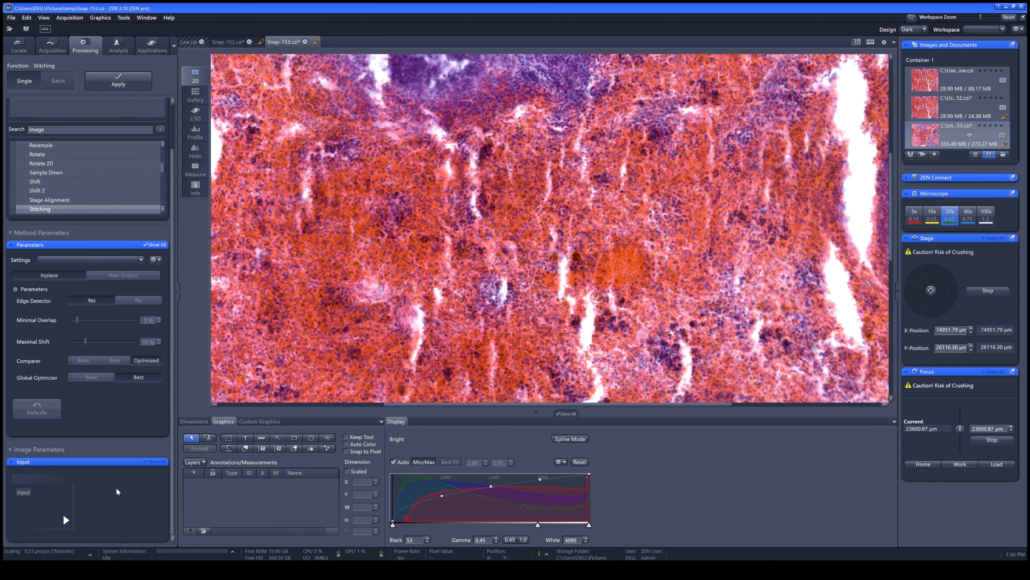
click(108, 275)
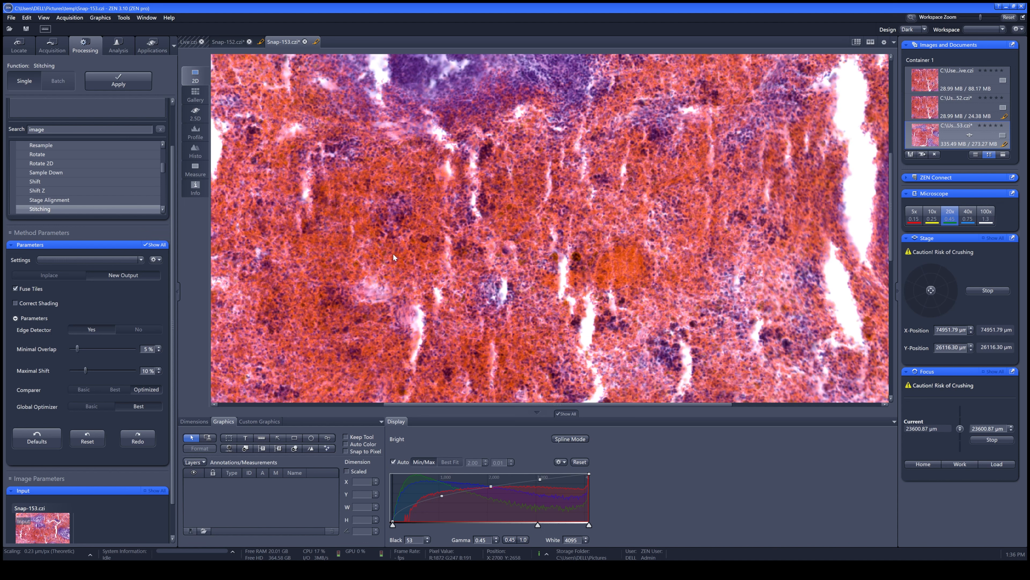
click(137, 87)
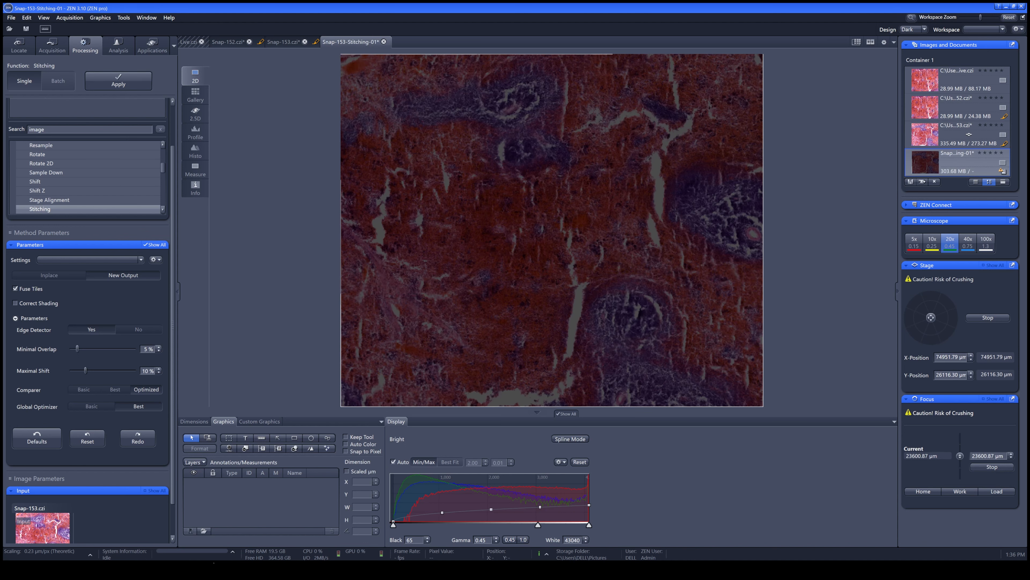
click(580, 463)
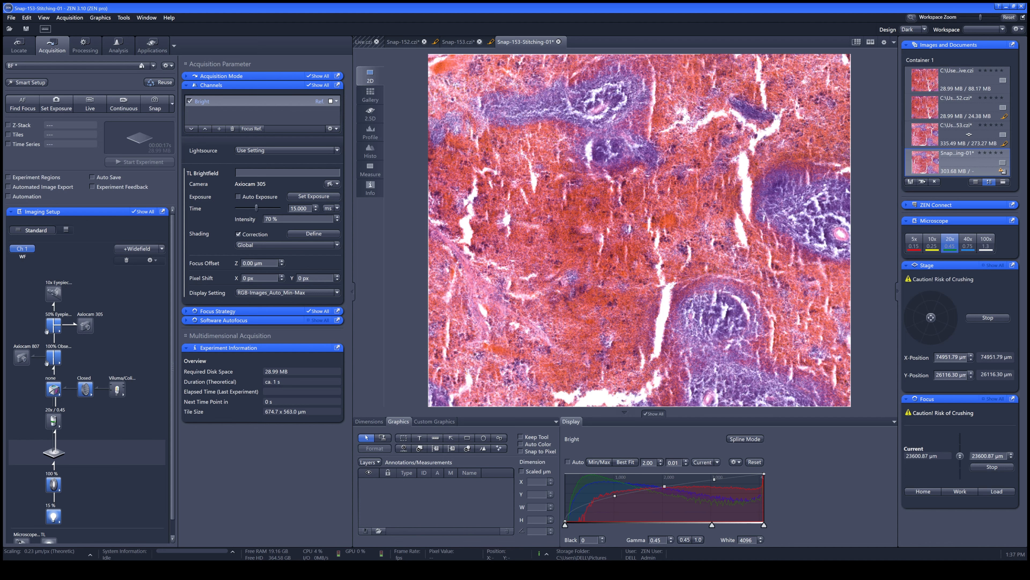
Enable tile acquisition and add a tile region of 5 by 2 tiles around the current stage position
click(9, 135)
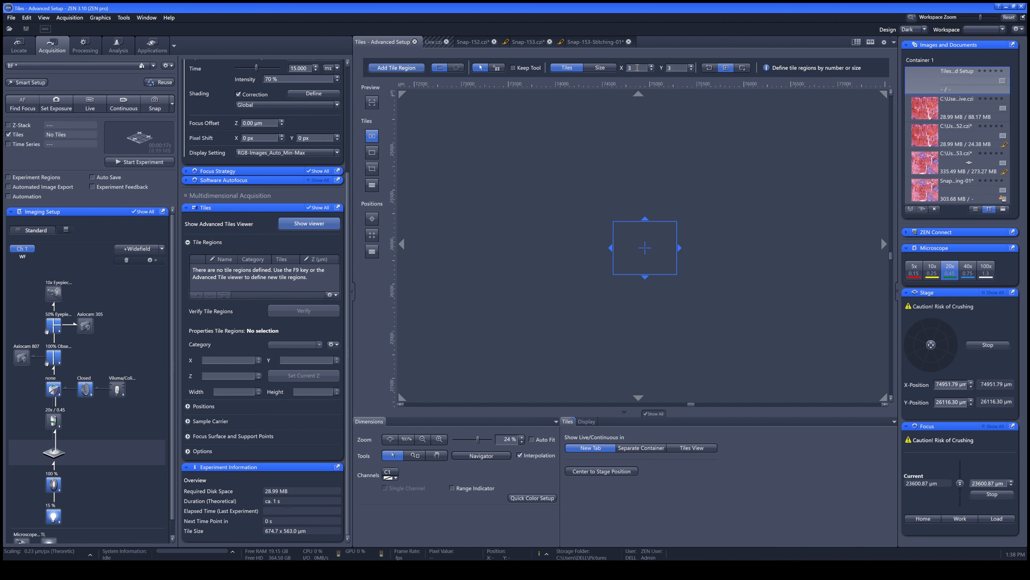
double_click(638, 68)
double_click(672, 66)
click(414, 68)
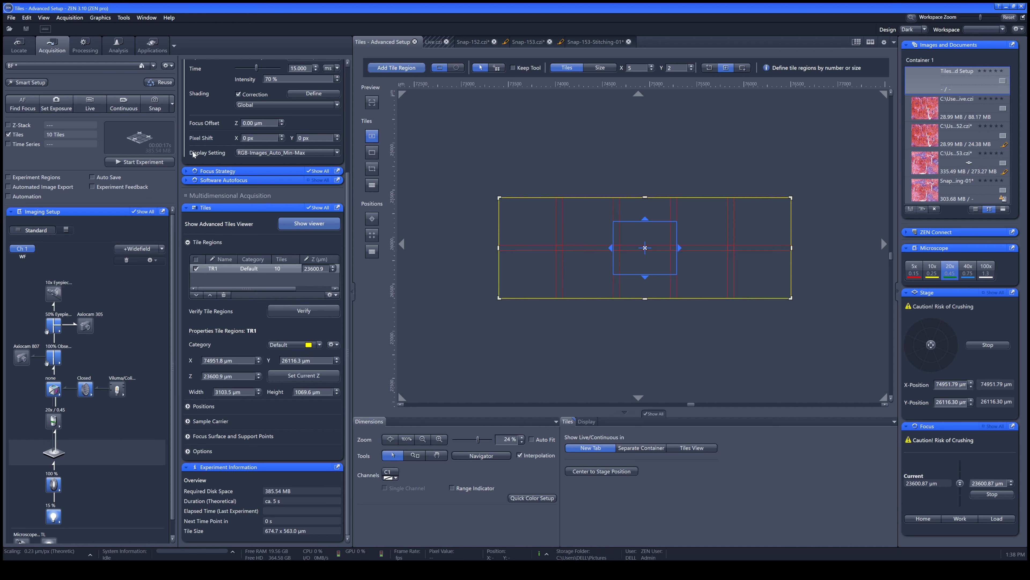
Check the sample focus in live view for tile region TR1, and start the tile experiment
click(89, 106)
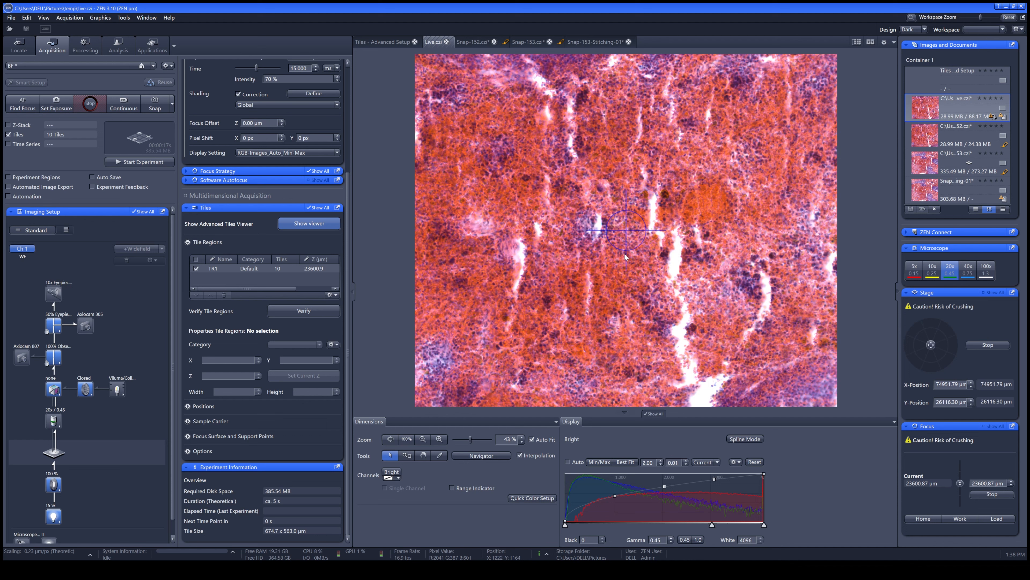
scroll(624, 253, up, 1)
scroll(623, 253, down, 2)
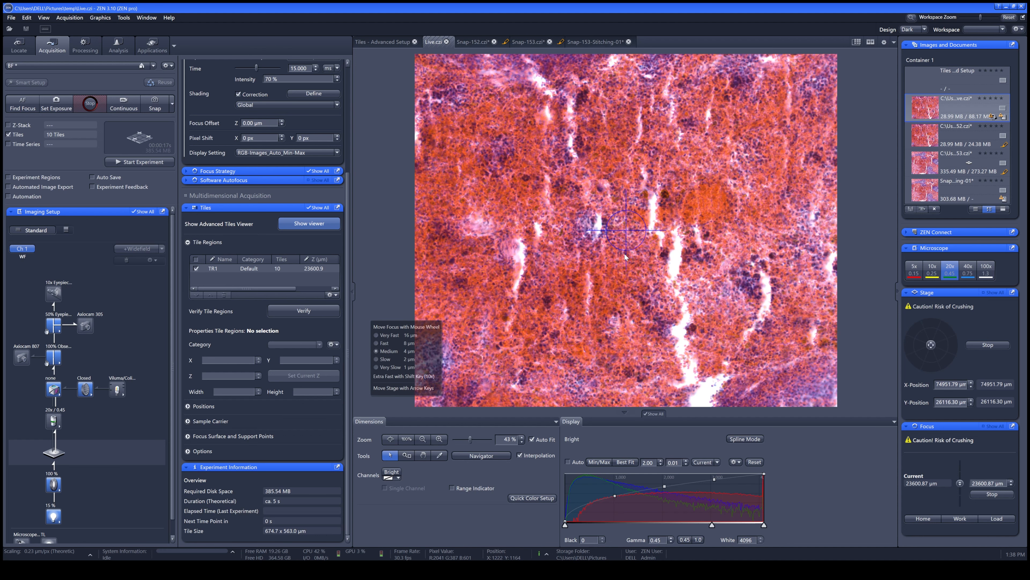
scroll(623, 252, up, 1)
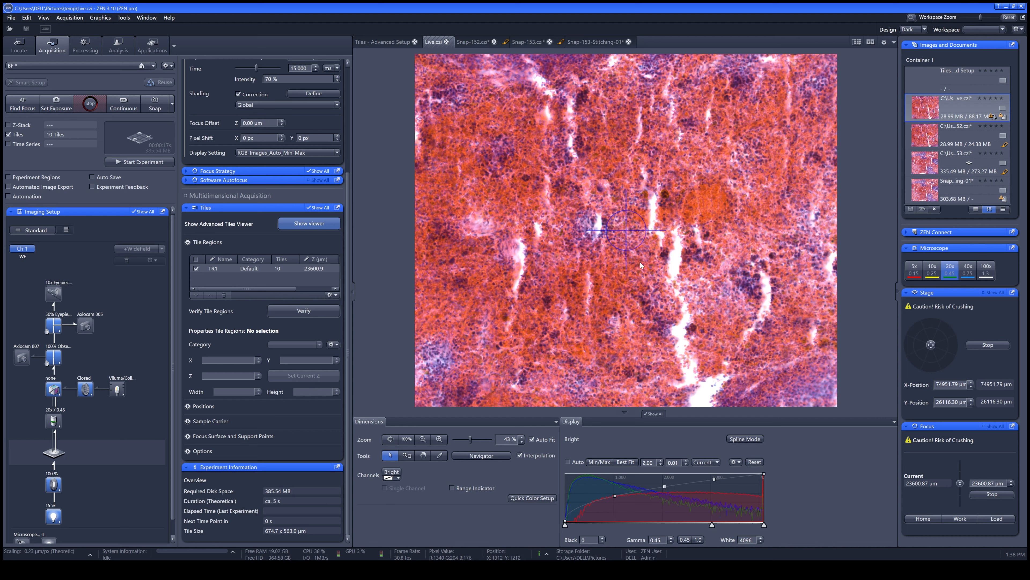
click(264, 269)
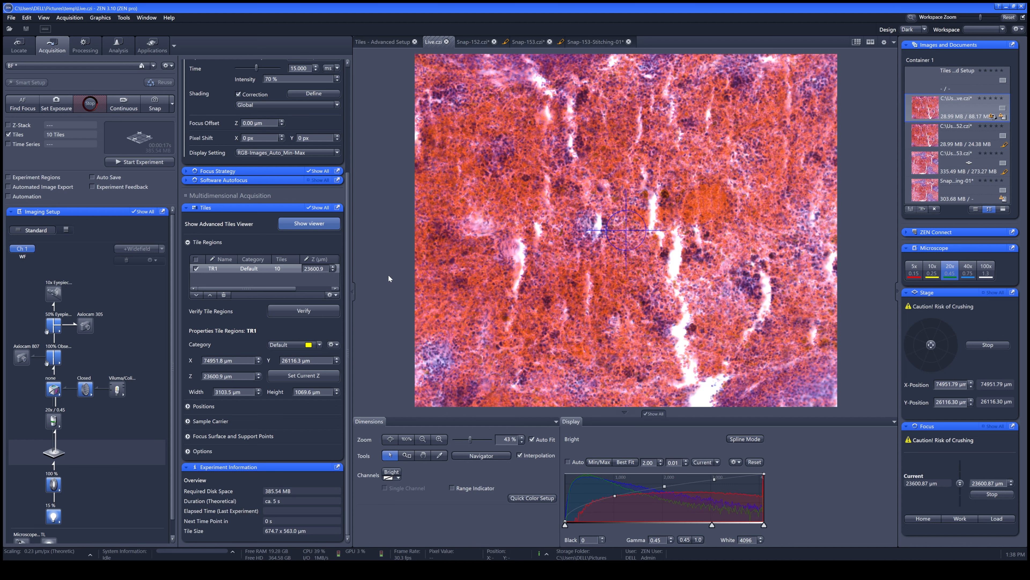
click(92, 106)
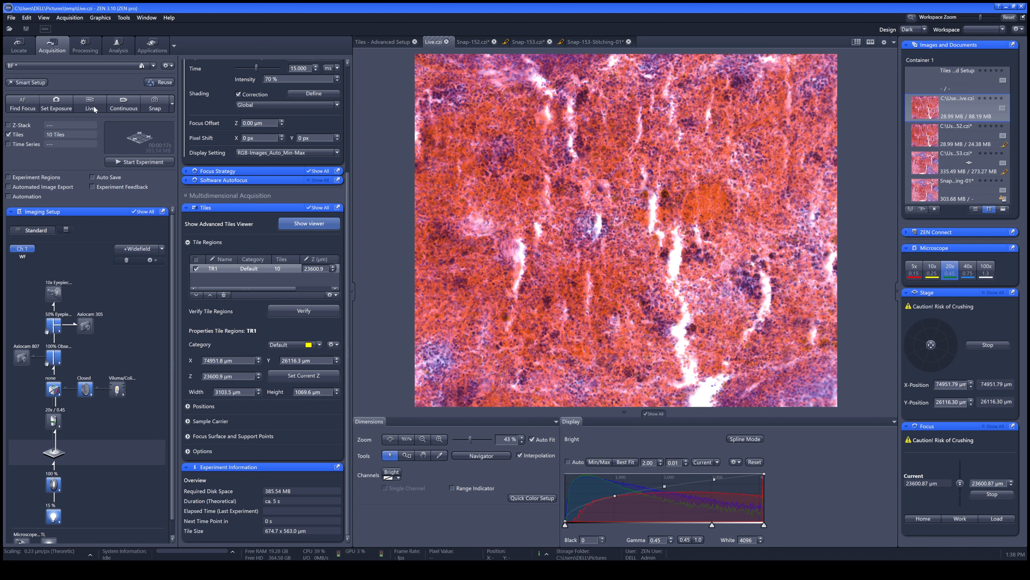
click(140, 162)
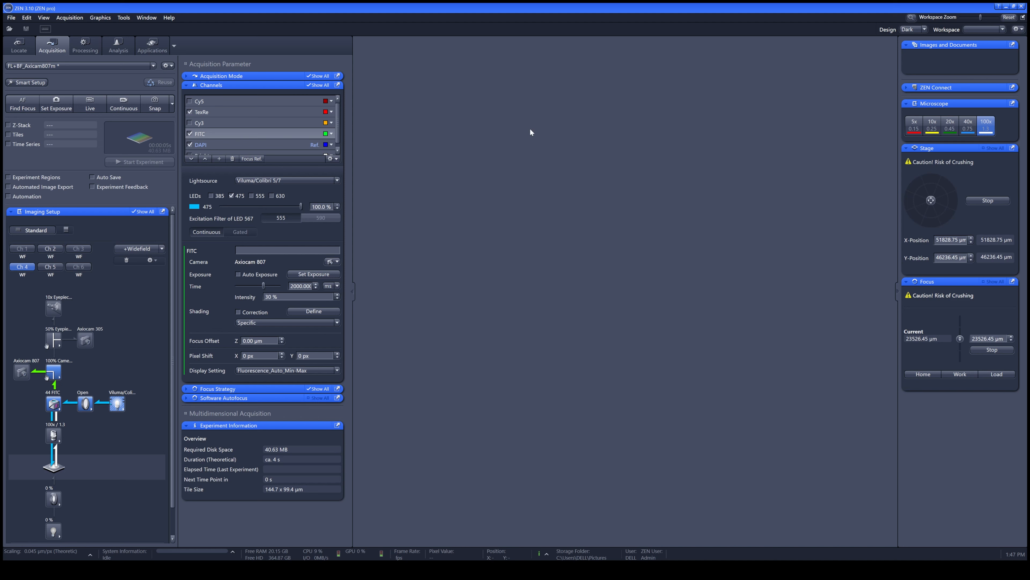
Preview the FITC and DAPI channels live, and snap a fluorescence image of the TexRe, FITC and DAPI channels
click(91, 104)
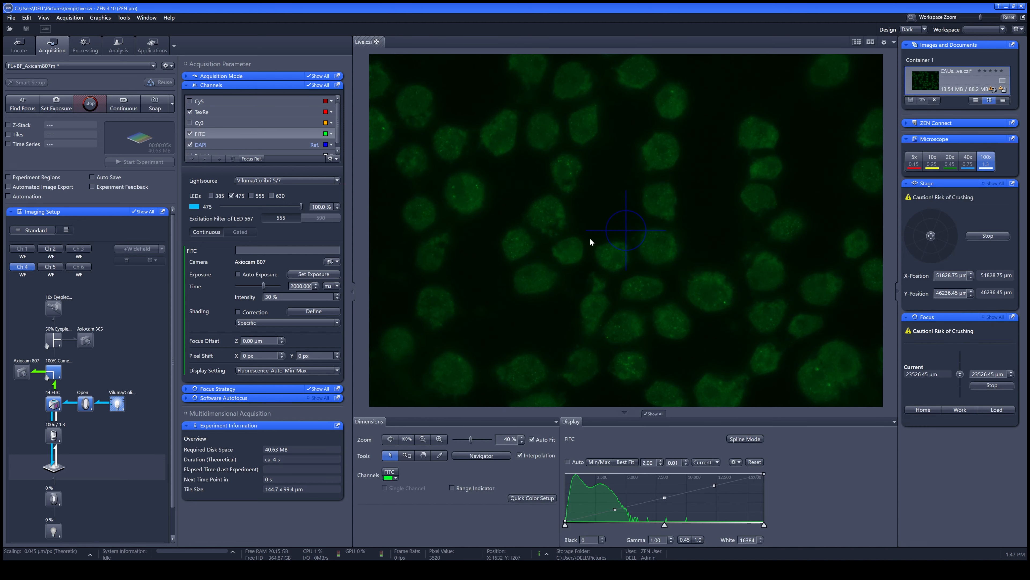
click(253, 142)
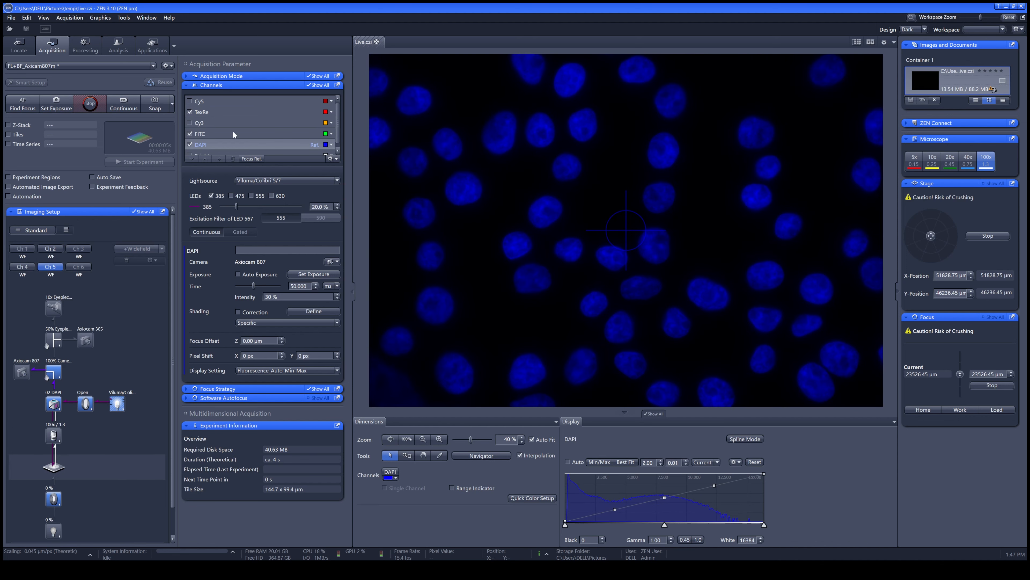
click(92, 105)
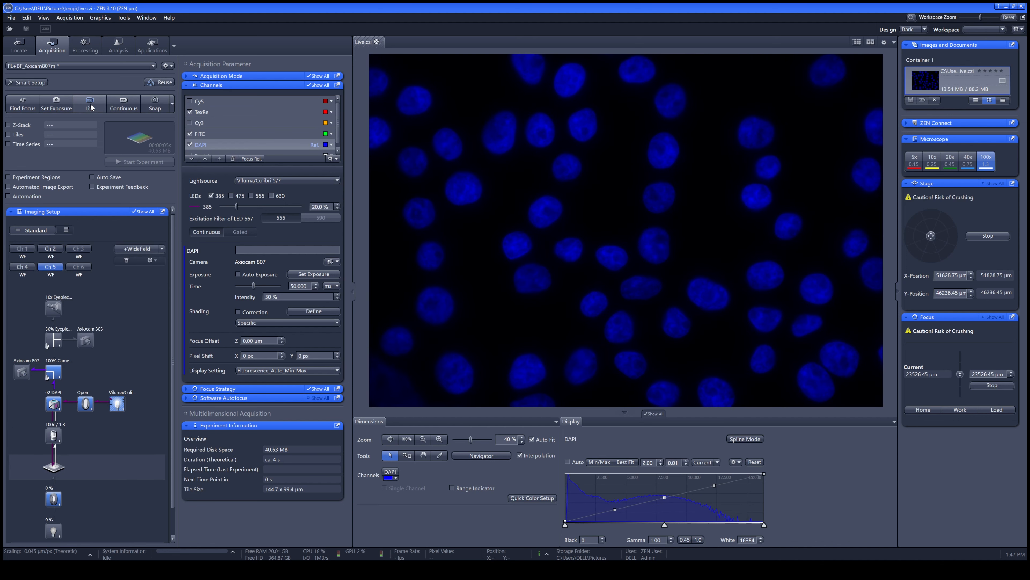
click(155, 107)
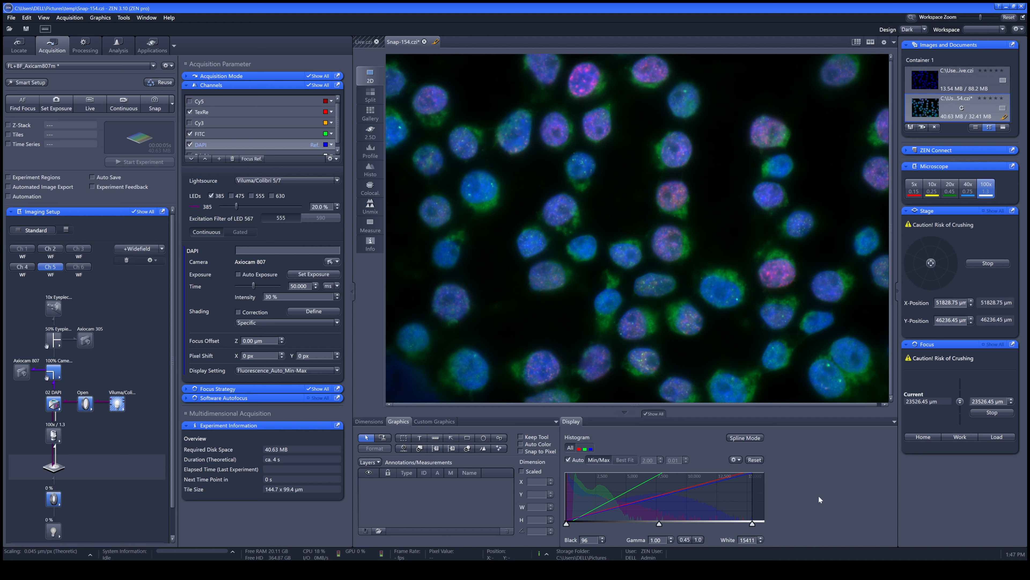
Show the fluorescence snap as split channels and adjust the red channel's display range to black 535 and white about 9916
click(579, 448)
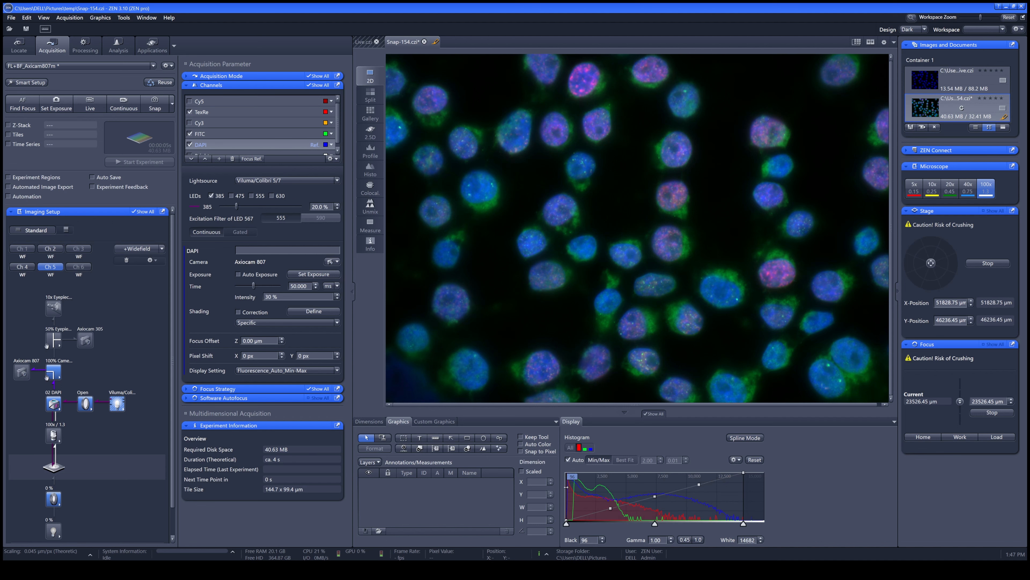
click(370, 96)
scroll(474, 150, up, 2)
scroll(527, 156, up, 1)
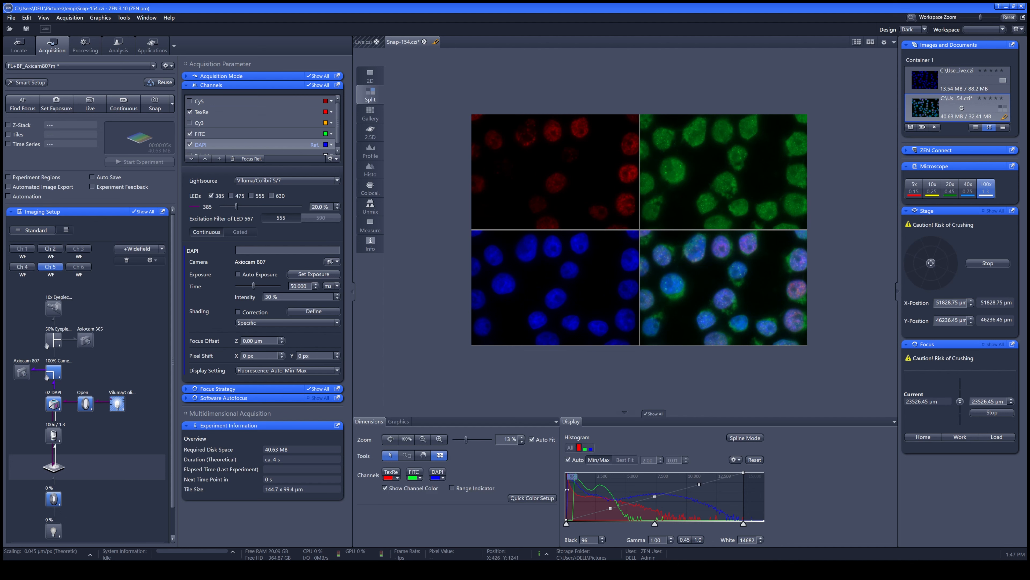
drag(566, 522, 572, 523)
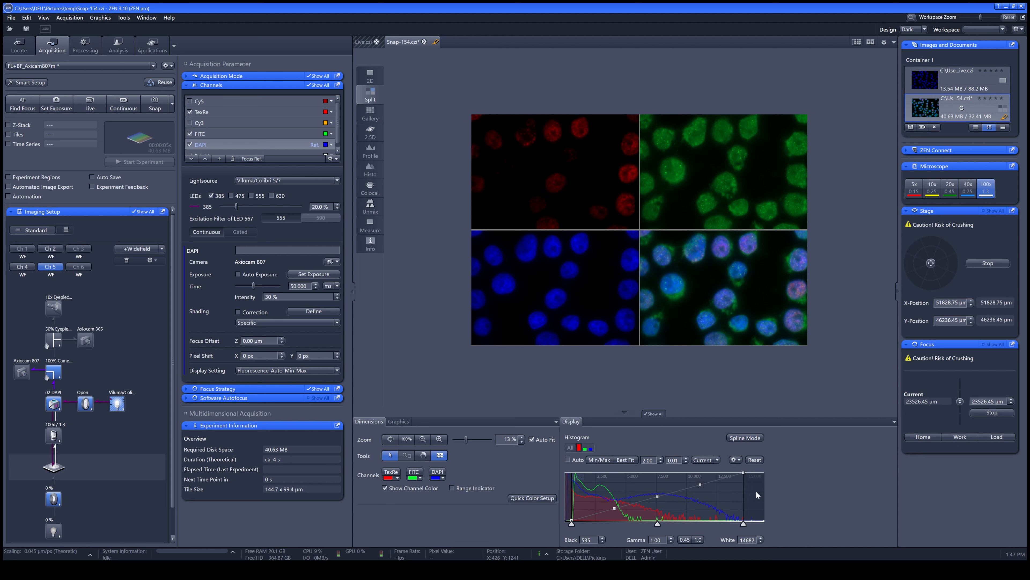
drag(744, 491, 685, 487)
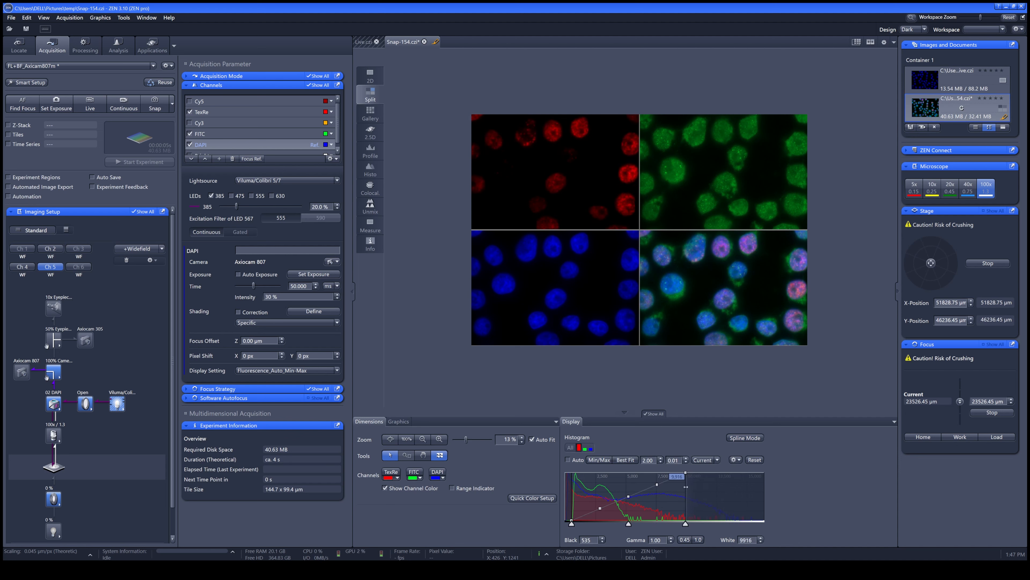